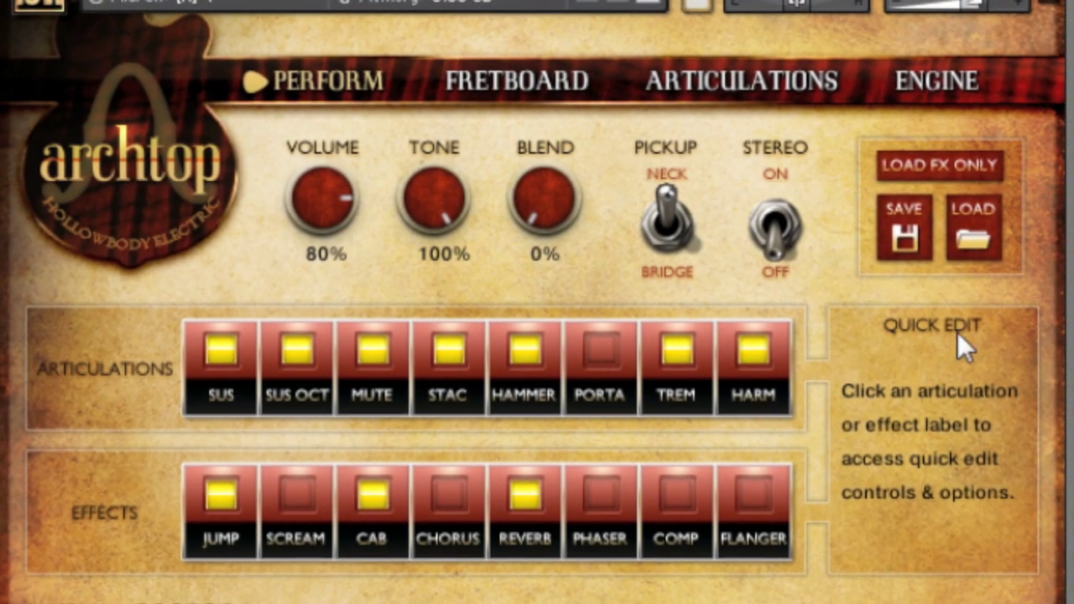
Step: Try the bridge pickup, Blend and Tone knobs, leave Blend at 0%, and enable Phaser
left_click(680, 227)
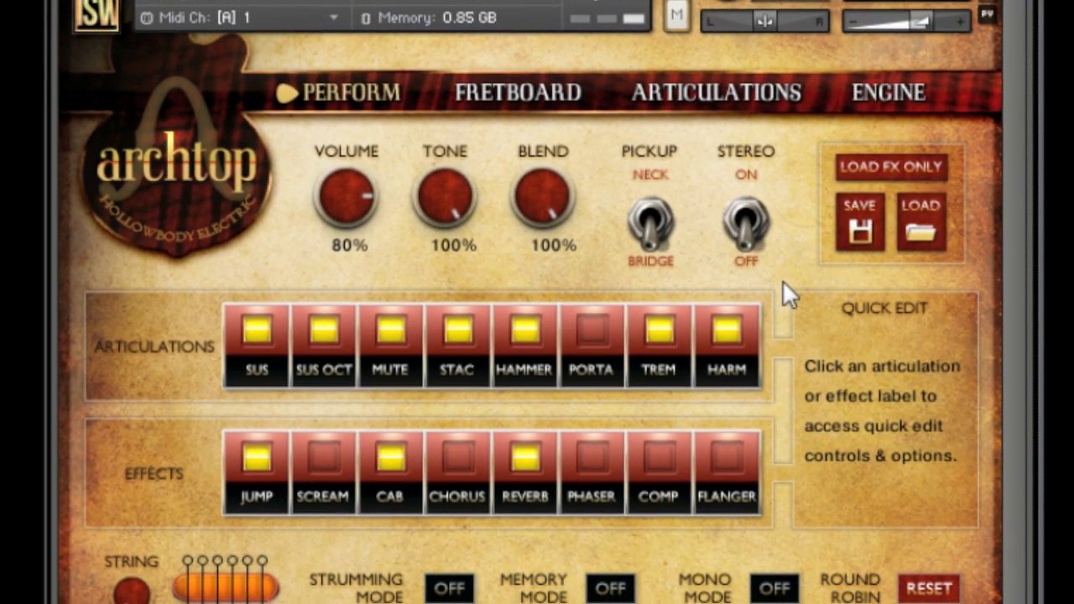
left_click_drag(542, 205, 550, 293)
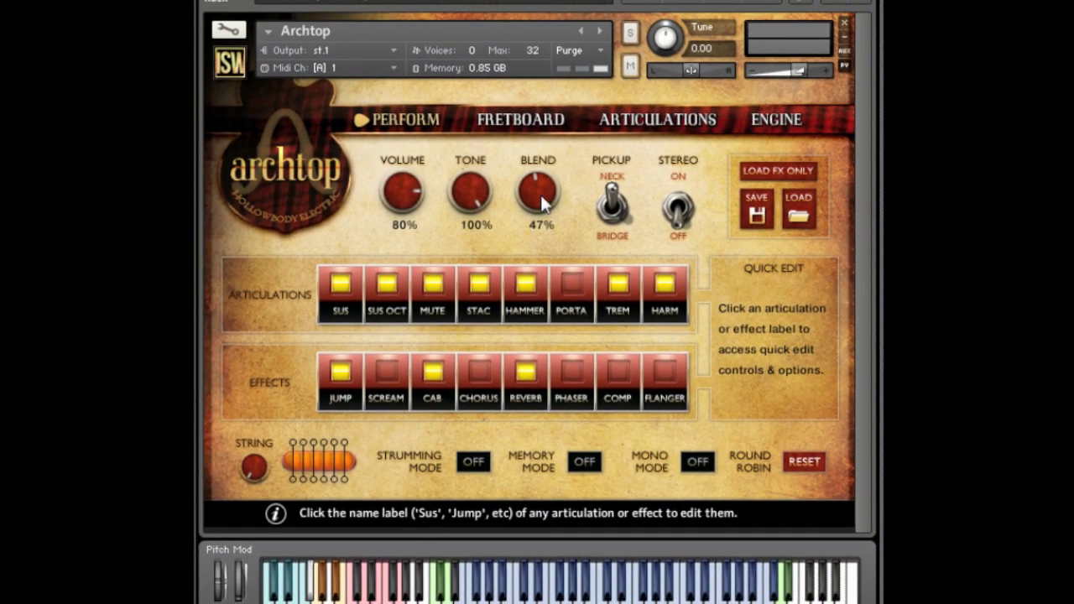
left_click_drag(537, 192, 566, 270)
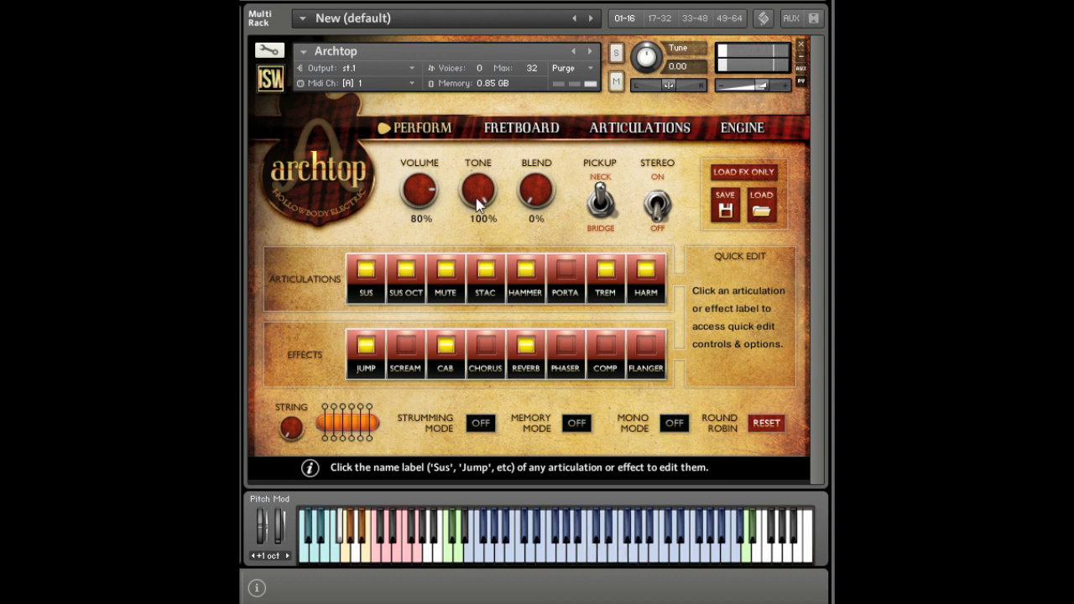
left_click_drag(478, 203, 504, 309)
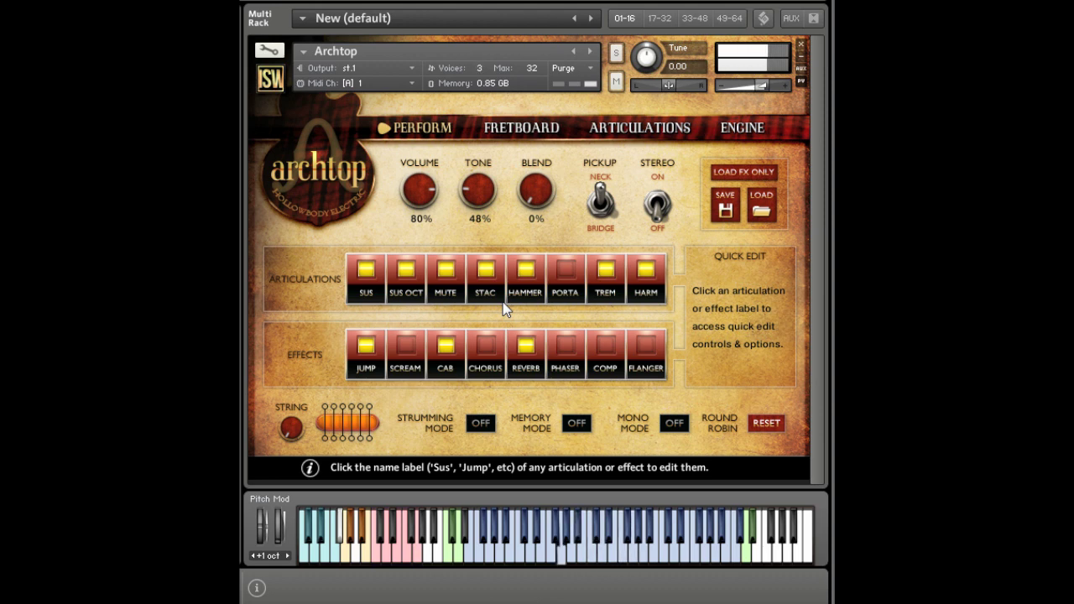
left_click(575, 351)
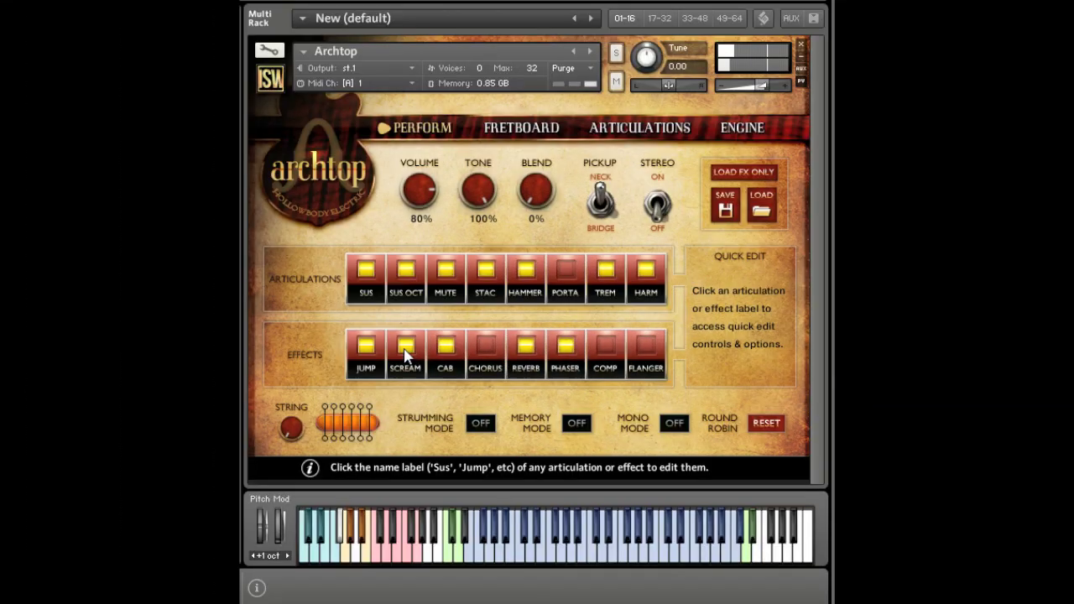
Step: Switch off Scream and Phaser, then view SUS and SUS OCT Quick Edit, ending on Sustain
left_click(304, 349)
left_click(604, 394)
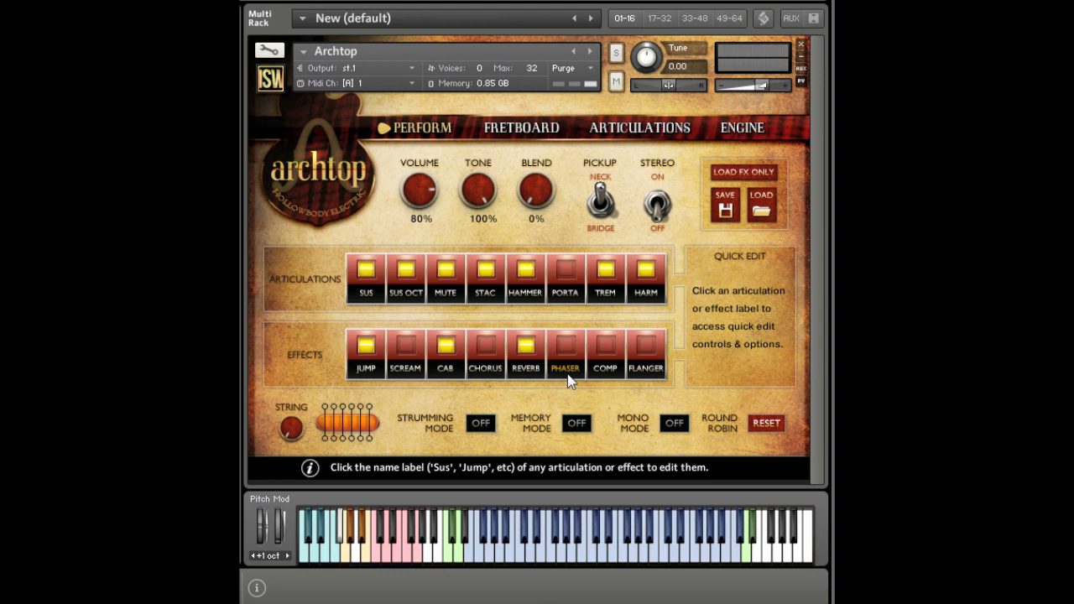
left_click(367, 300)
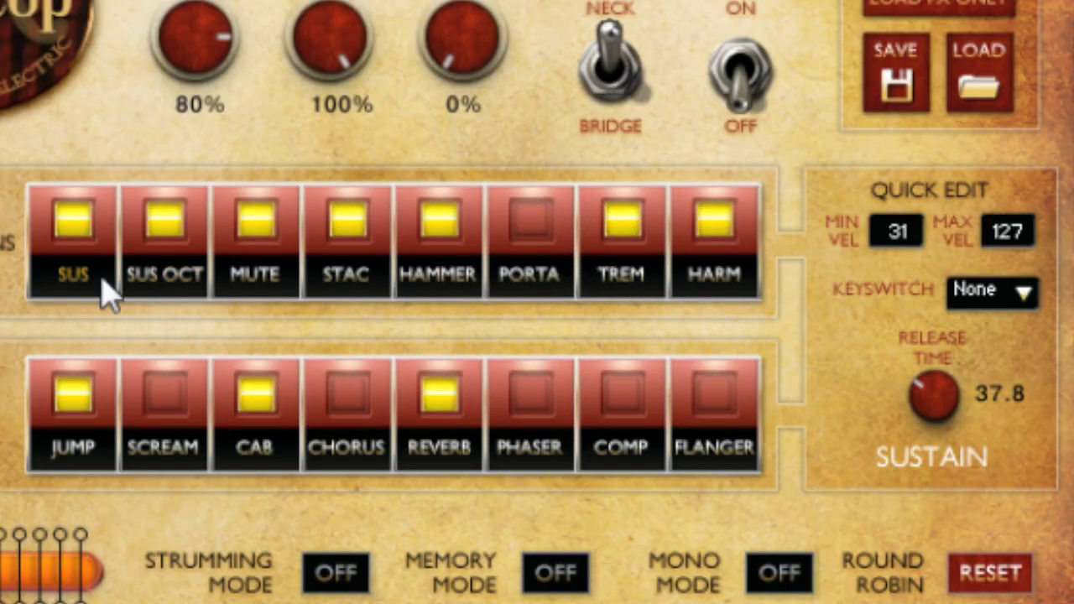
left_click(156, 293)
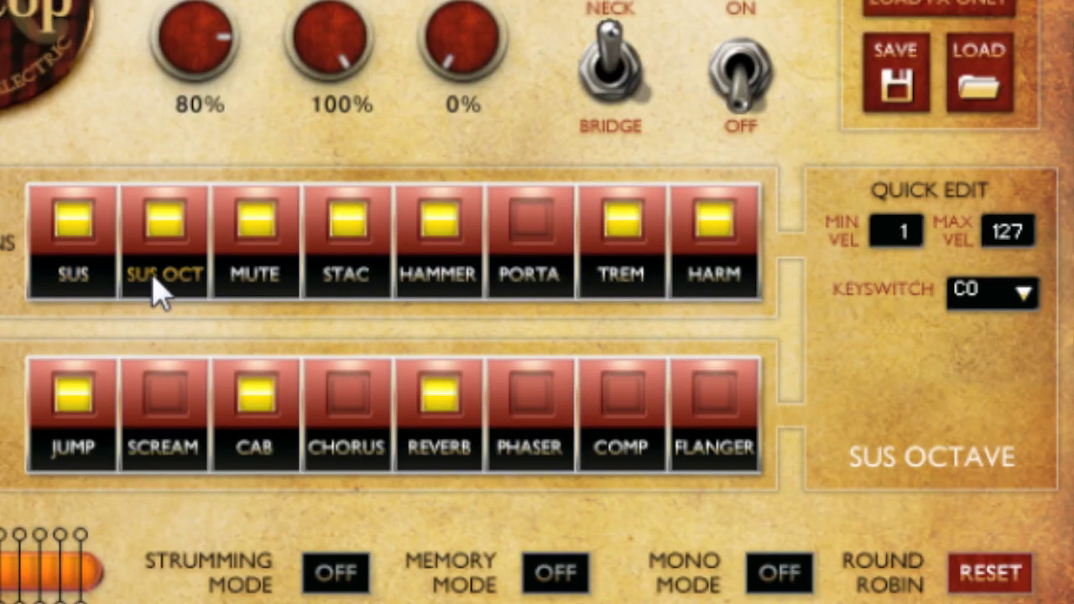
left_click(89, 293)
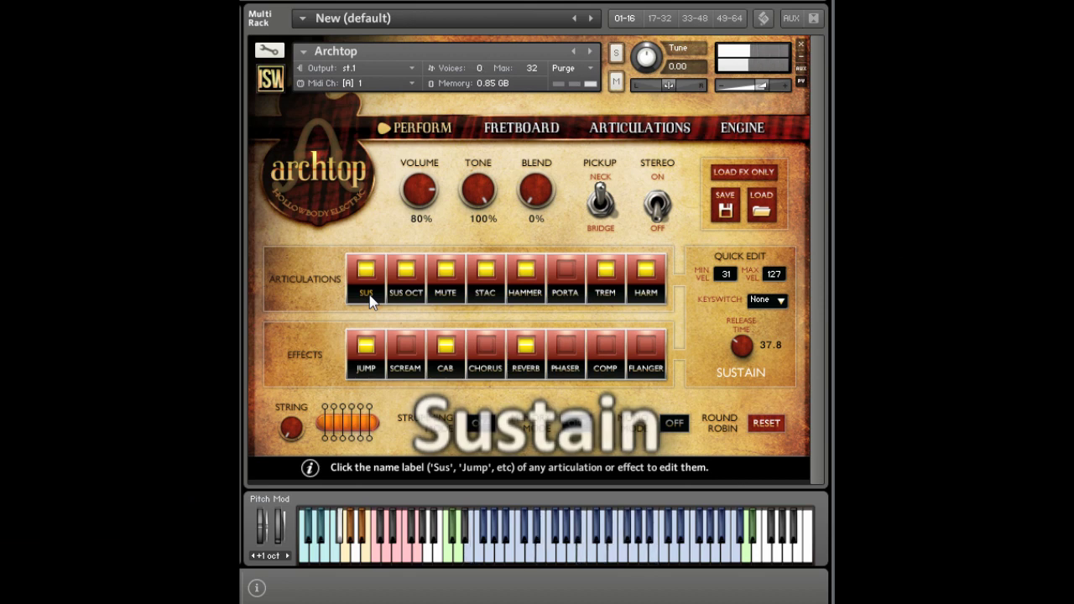
Step: Play the Sus Octaves keyswitch, restore Tone to 100%, and try Blend before returning it to 0%
left_click(382, 556)
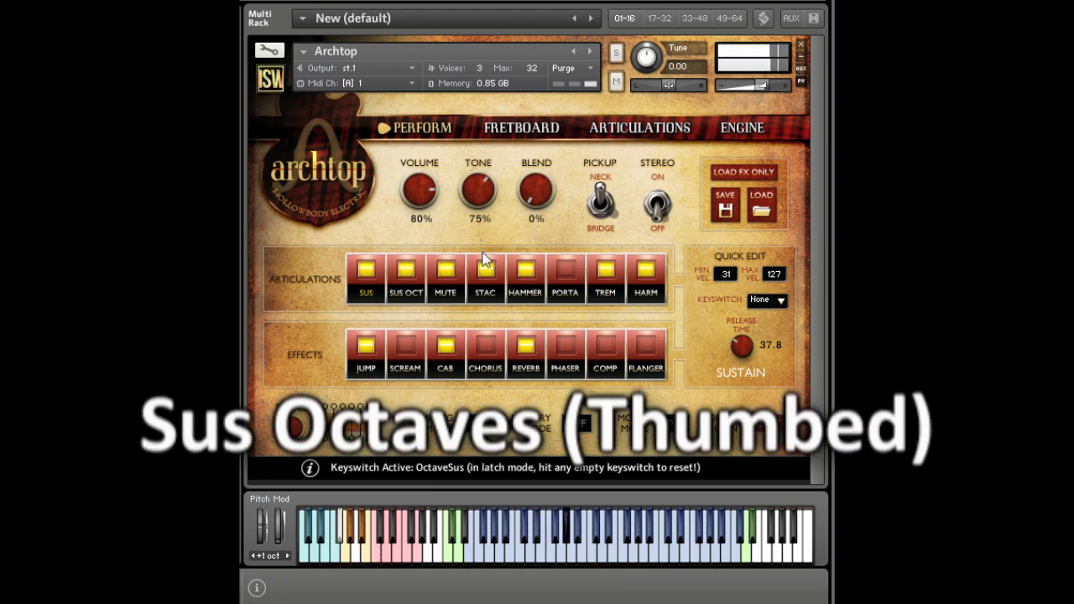
left_click_drag(476, 196, 472, 99)
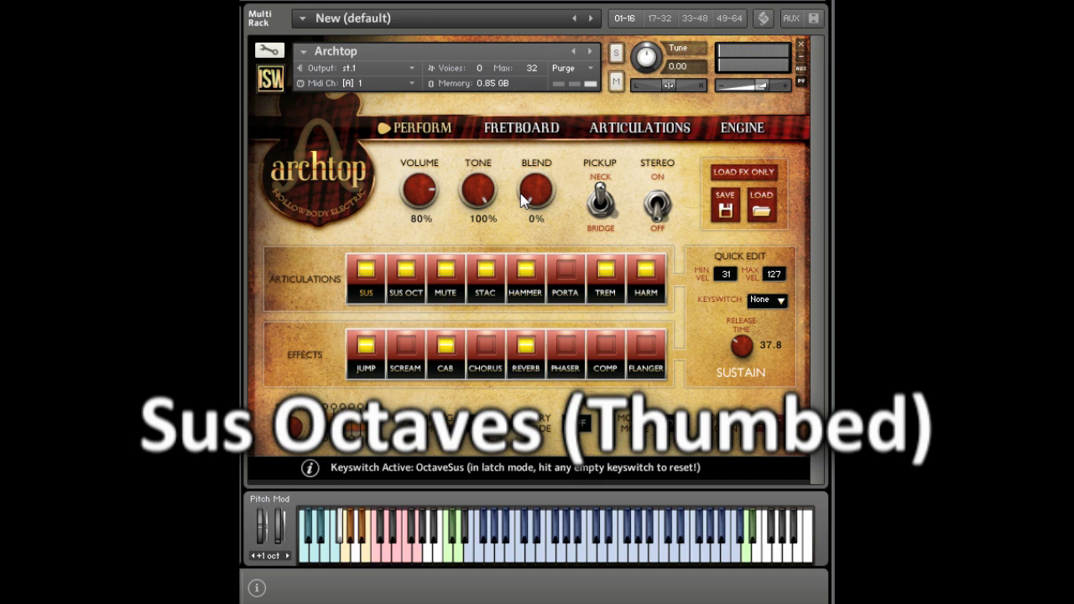
left_click_drag(520, 193, 534, 99)
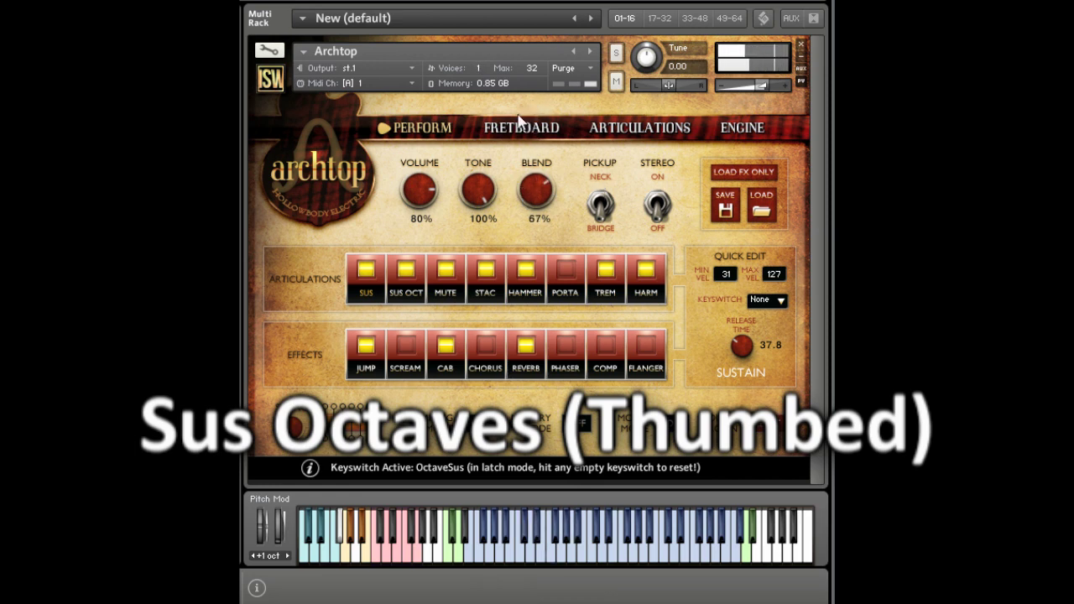
left_click_drag(516, 195, 534, 323)
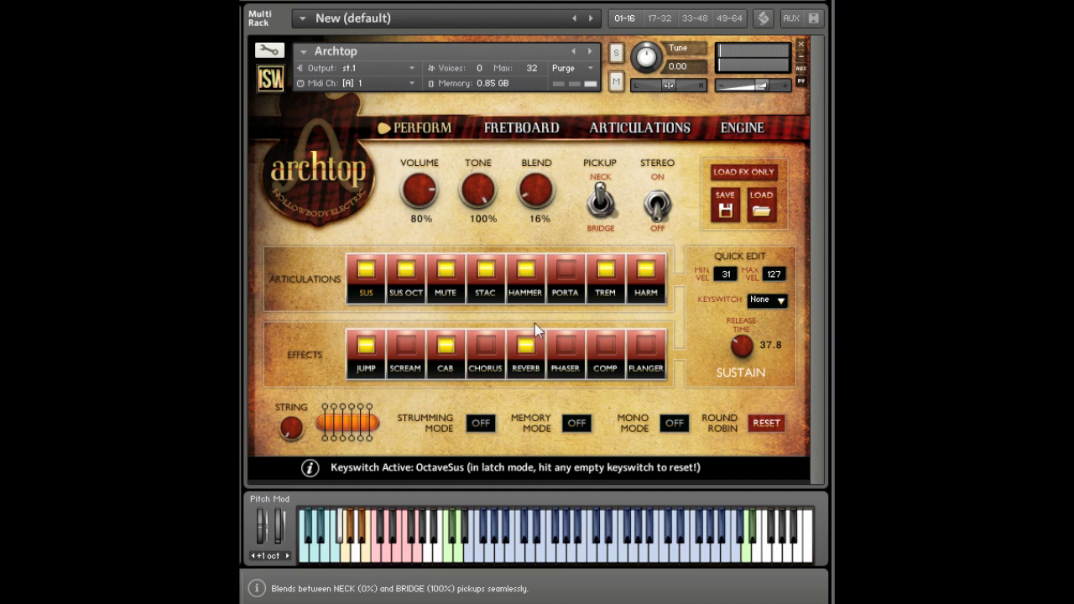
Step: Switch through Palm Mute to the Tremolo keyswitch and flip to the bridge pickup at 100% blend
left_click(387, 561)
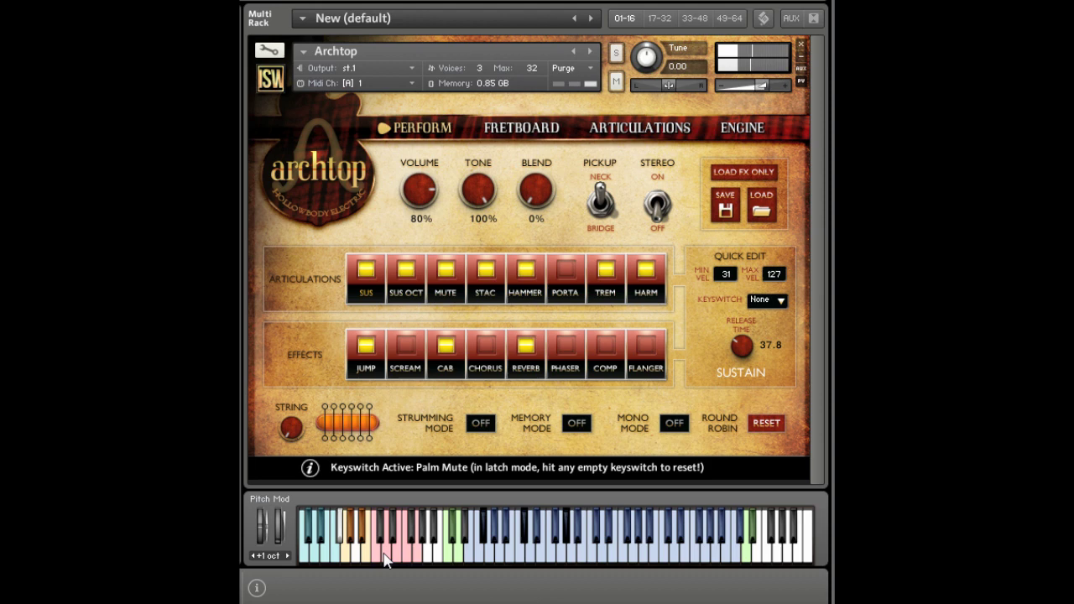
left_click(397, 558)
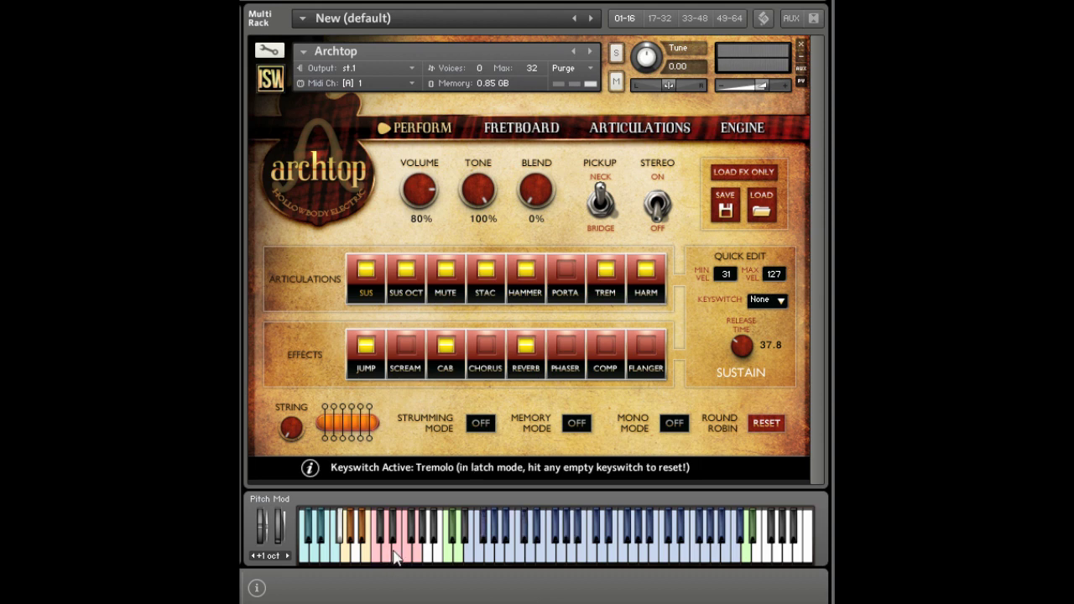
left_click(600, 201)
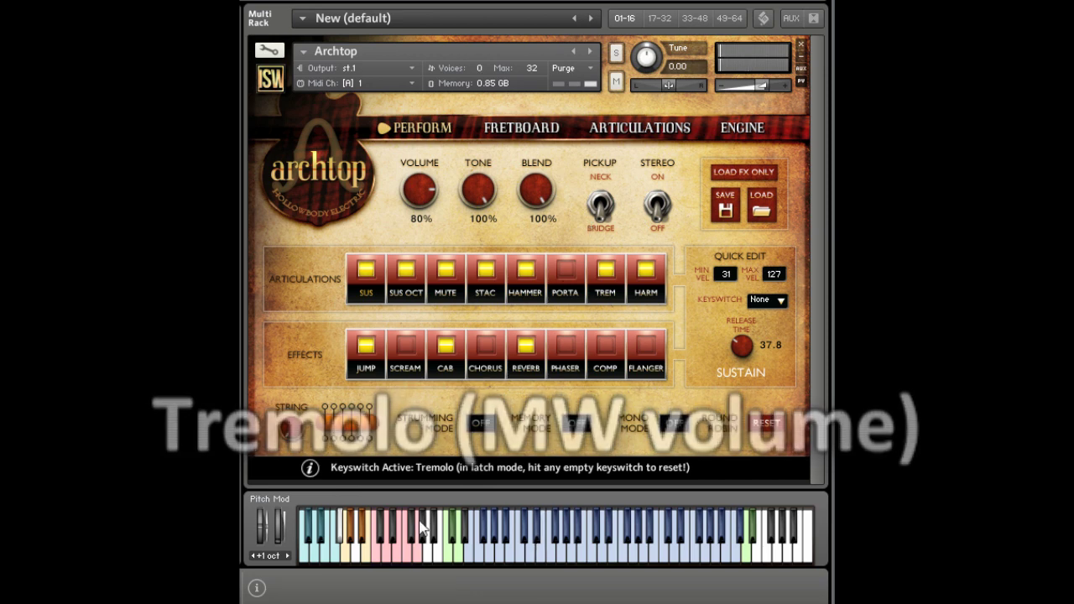
Step: Return to the neck pickup, try the Staccato keyswitch, then clear the active articulation
left_click(597, 210)
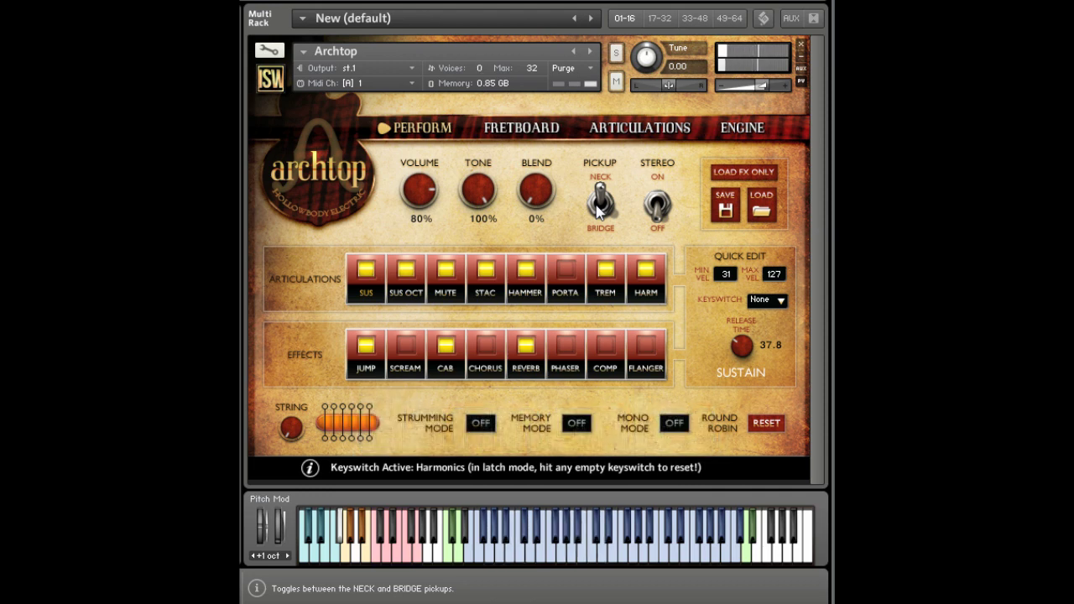
left_click(415, 556)
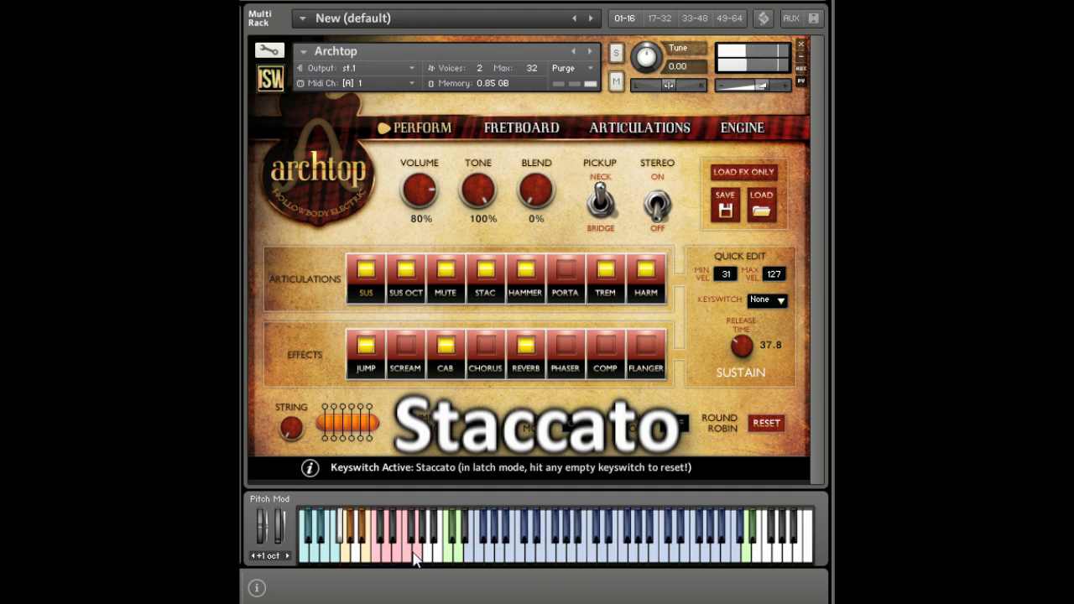
left_click(427, 560)
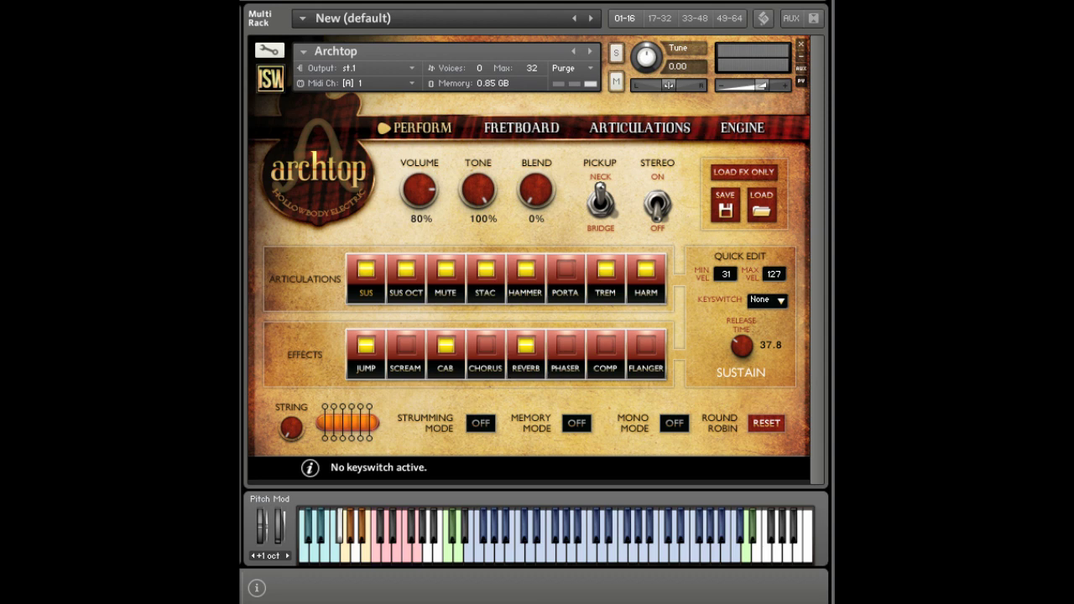
Step: On the Fretboard page, turn Max Fret Preference from 3 up to 10
left_click(544, 133)
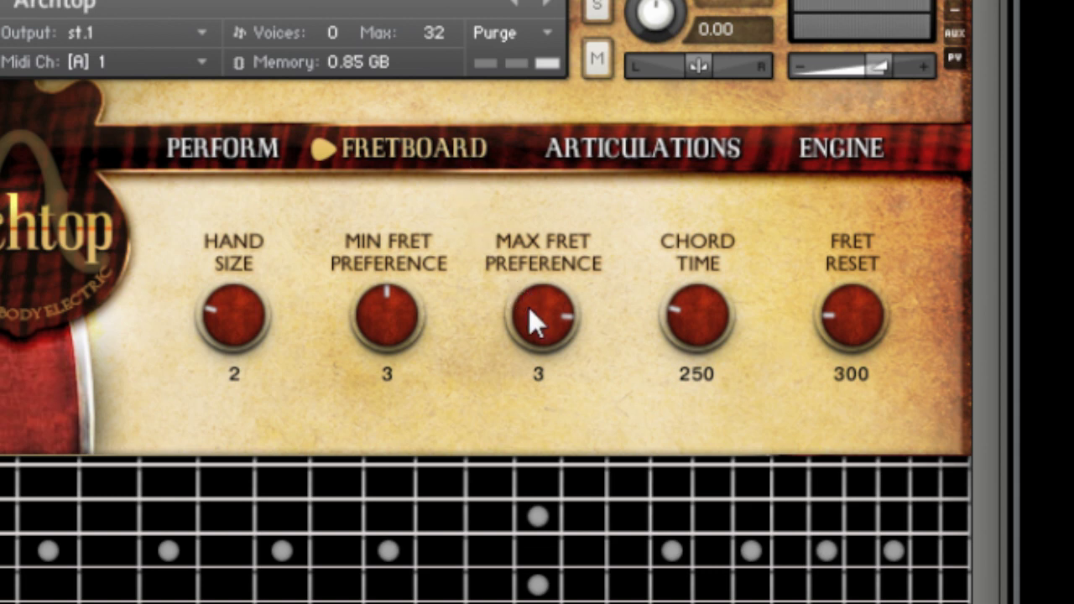
left_click_drag(528, 309, 556, 479)
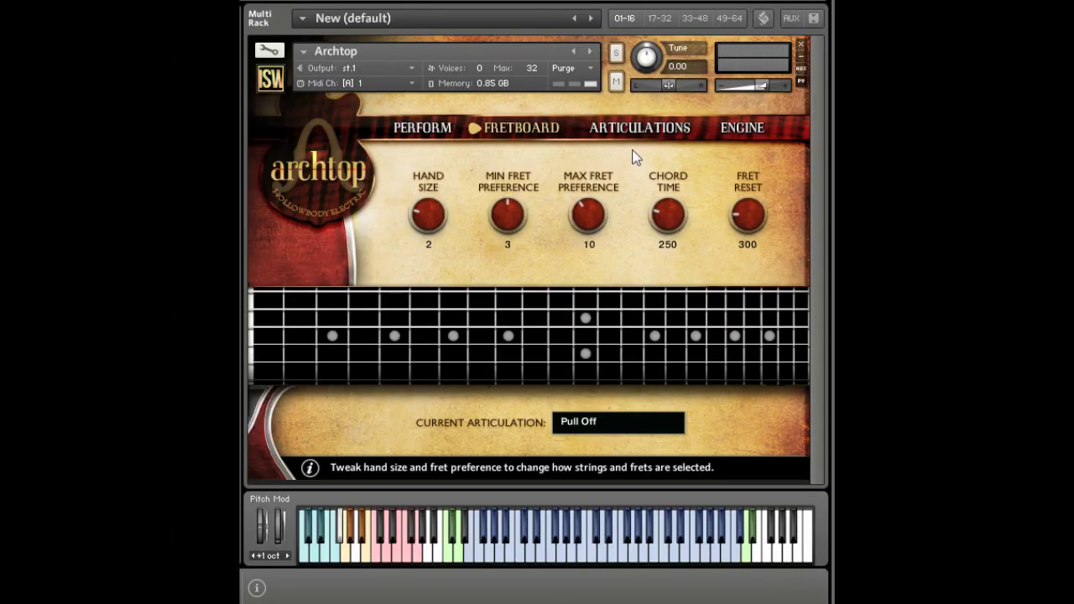
left_click(640, 156)
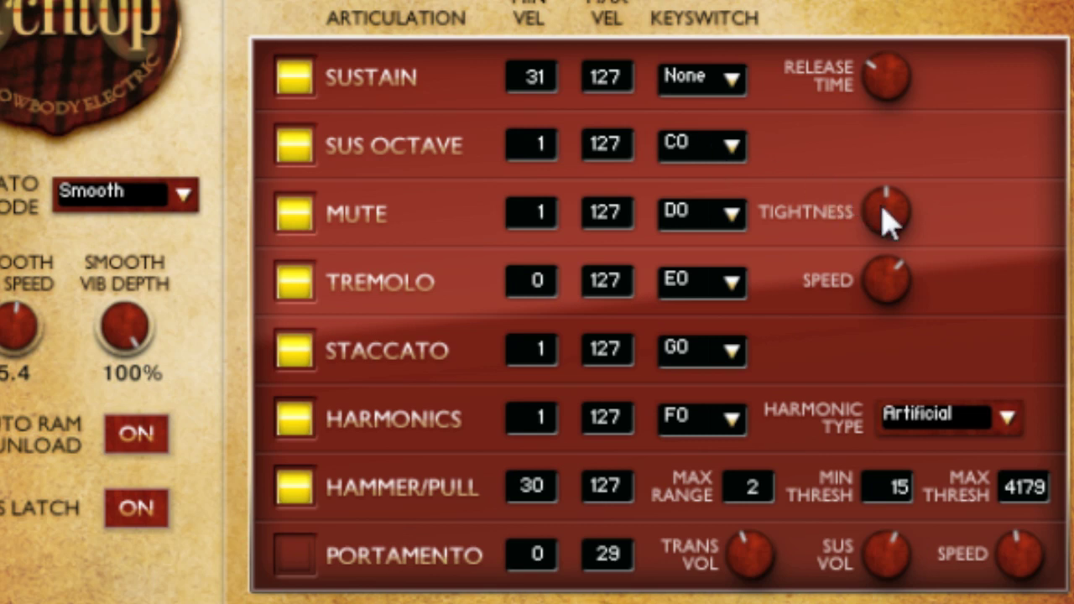
Step: Nudge Mute Tightness and set Tremolo Speed to 127%, auditioning the Tremolo keyswitch
left_click_drag(888, 225, 892, 196)
left_click_drag(875, 254, 894, 264)
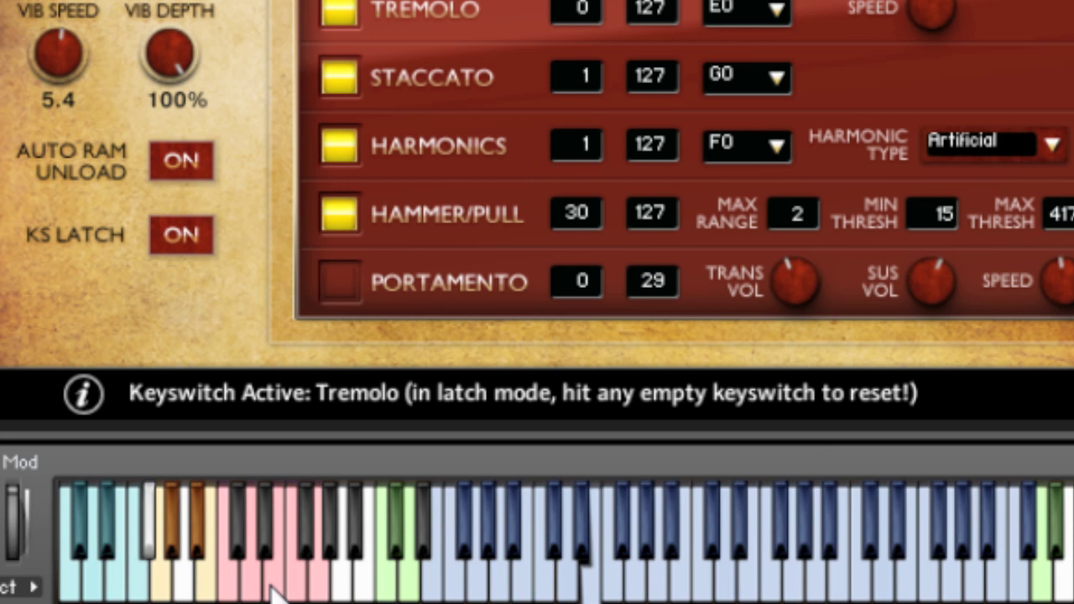
left_click_drag(954, 12, 939, 134)
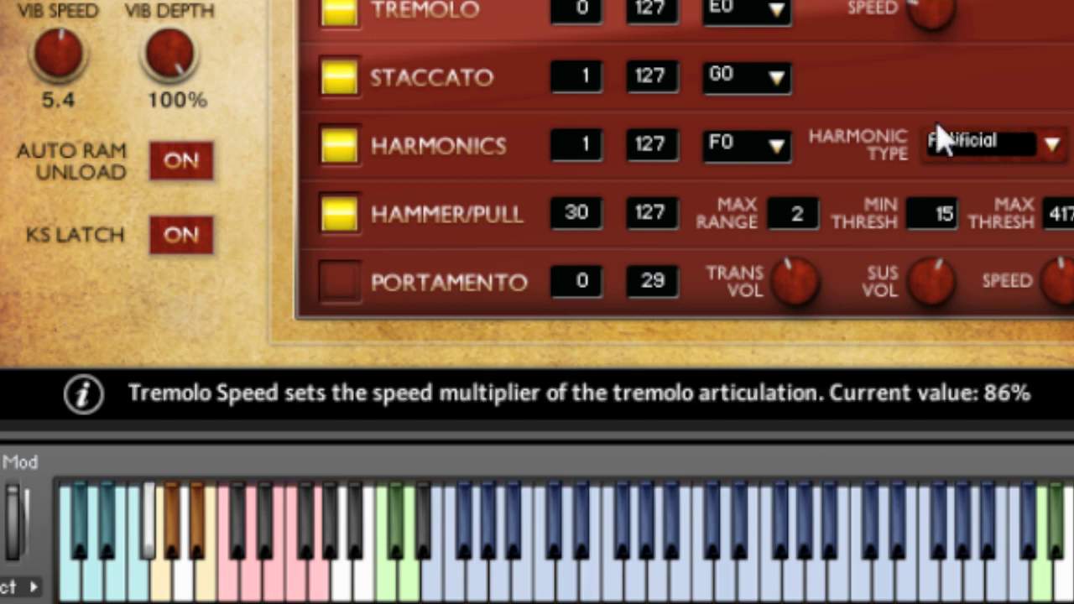
left_click_drag(934, 28, 931, 101)
left_click(585, 562)
left_click(348, 252)
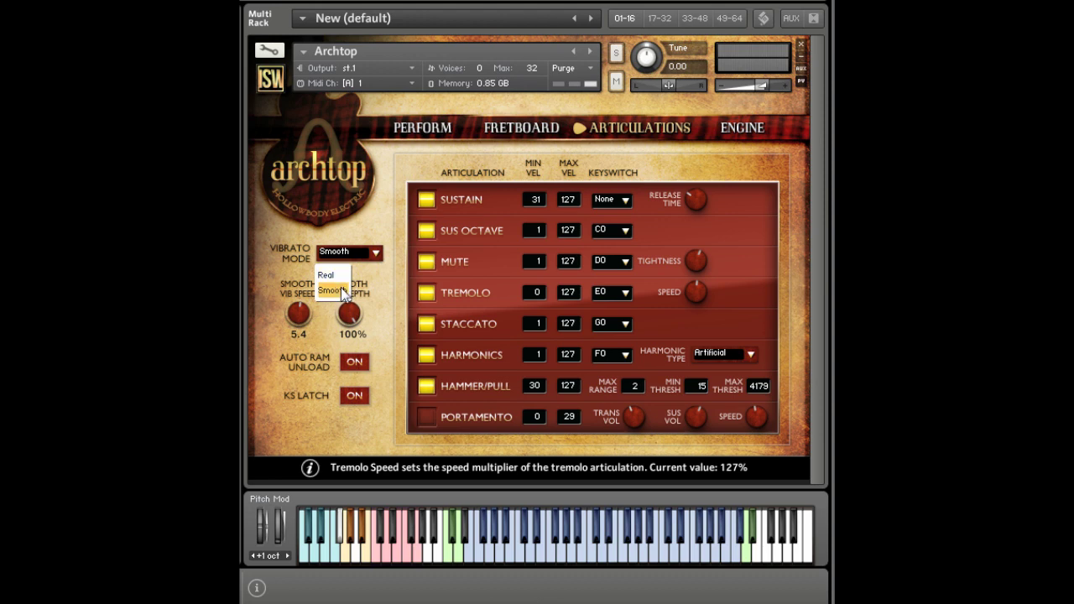
Step: Keep Smooth vibrato mode with Smooth Vib Speed 7.8 and Smooth Vib Depth 46%
left_click(333, 290)
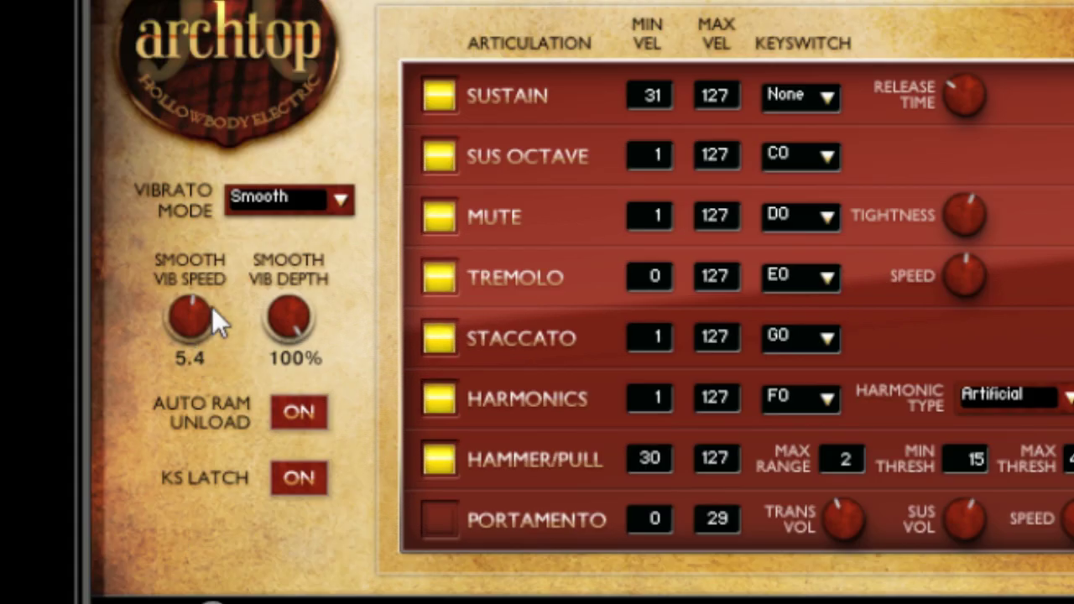
left_click_drag(308, 311, 298, 300)
left_click_drag(189, 285, 186, 262)
left_click_drag(293, 304, 307, 482)
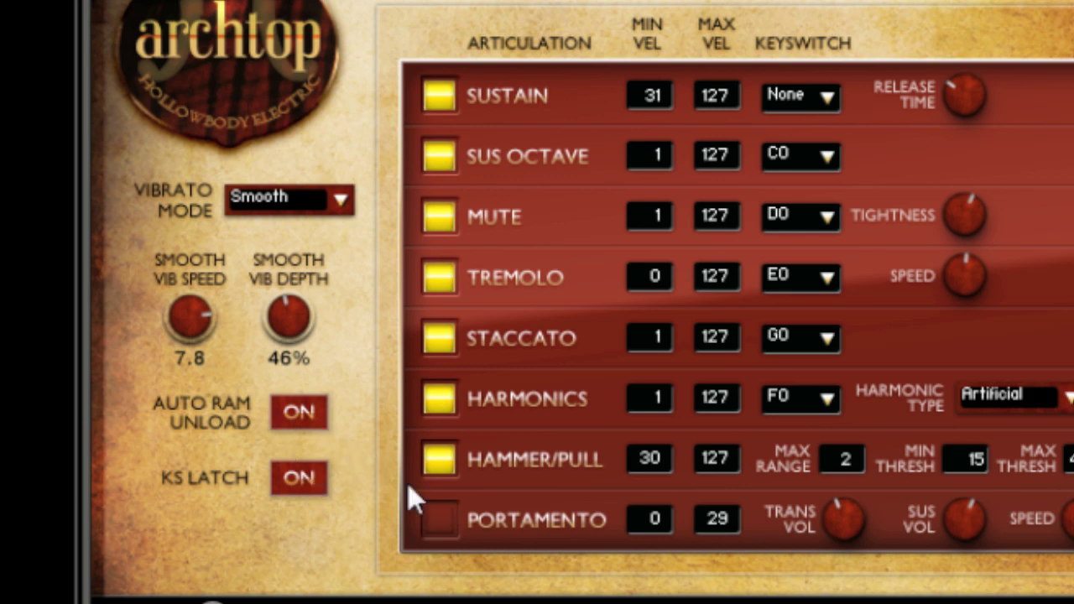
Step: Turn on the Portamento toggle in the Articulations list
left_click(436, 519)
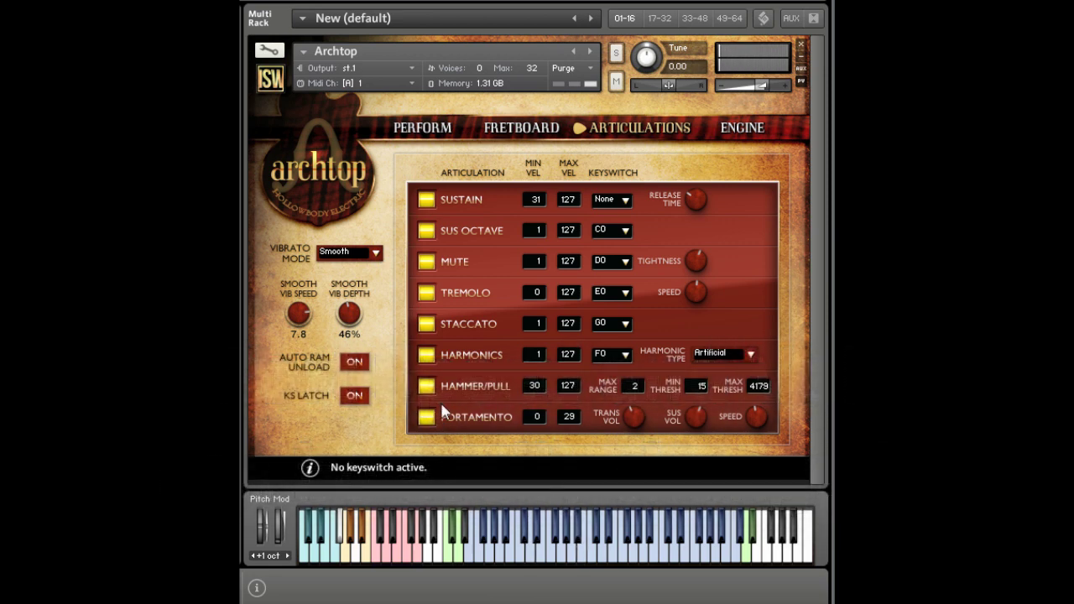
Step: On the Engine page, set Extra Pick volume 12.0, variation 5 and Velocity to Volume 68.2
left_click(733, 135)
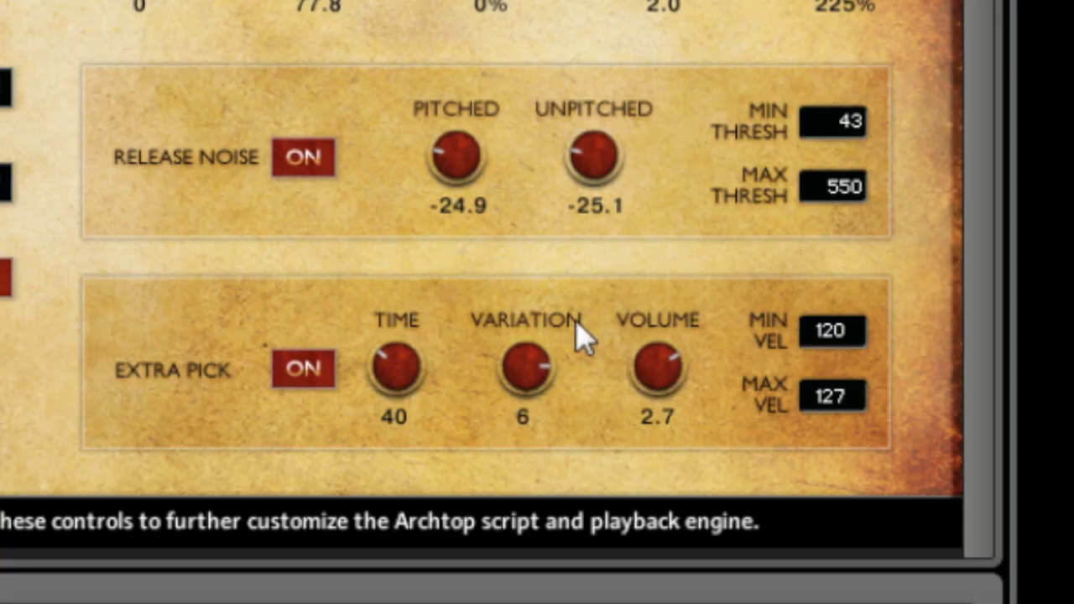
left_click_drag(638, 364, 688, 271)
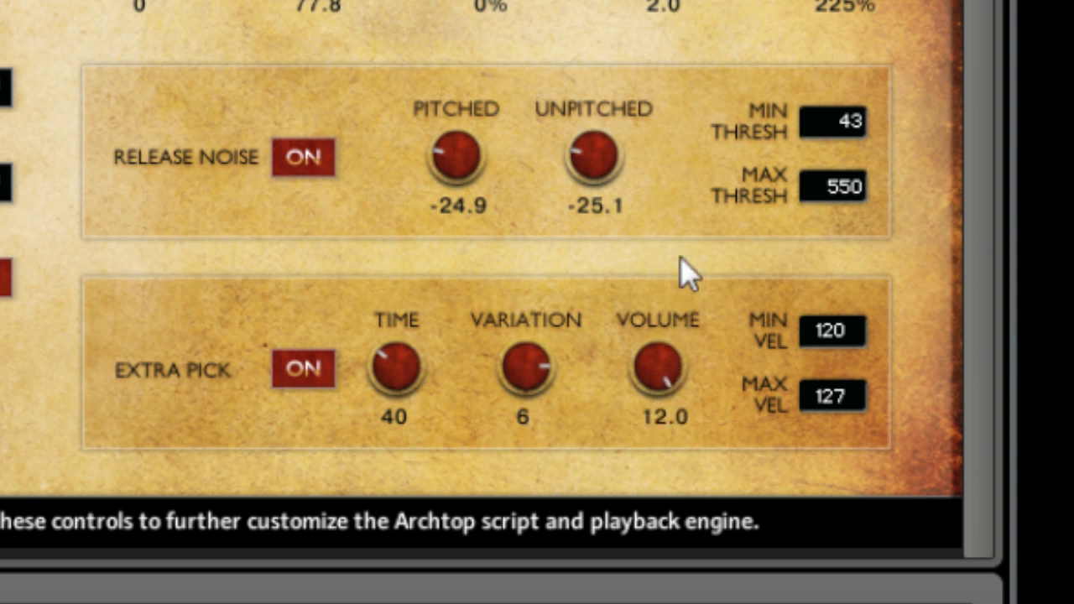
left_click_drag(526, 367, 541, 453)
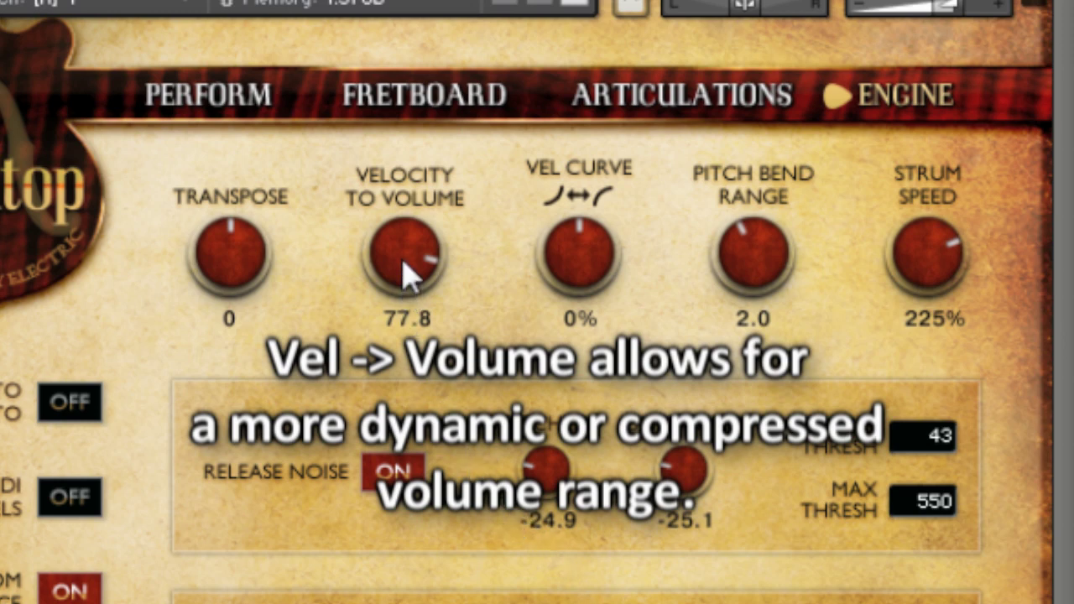
left_click_drag(405, 273, 470, 597)
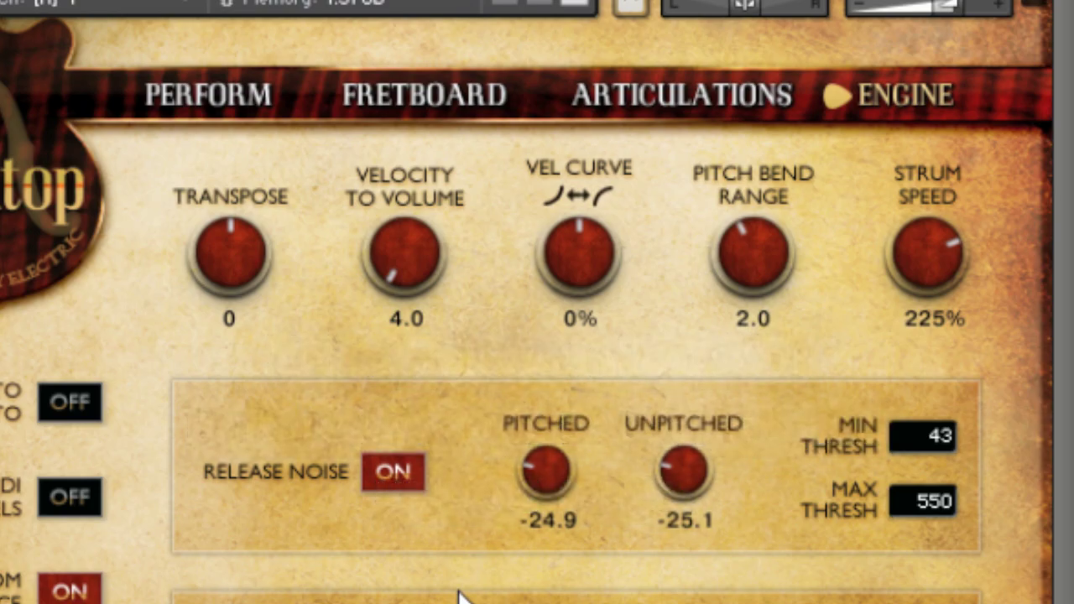
left_click_drag(459, 594, 580, 292)
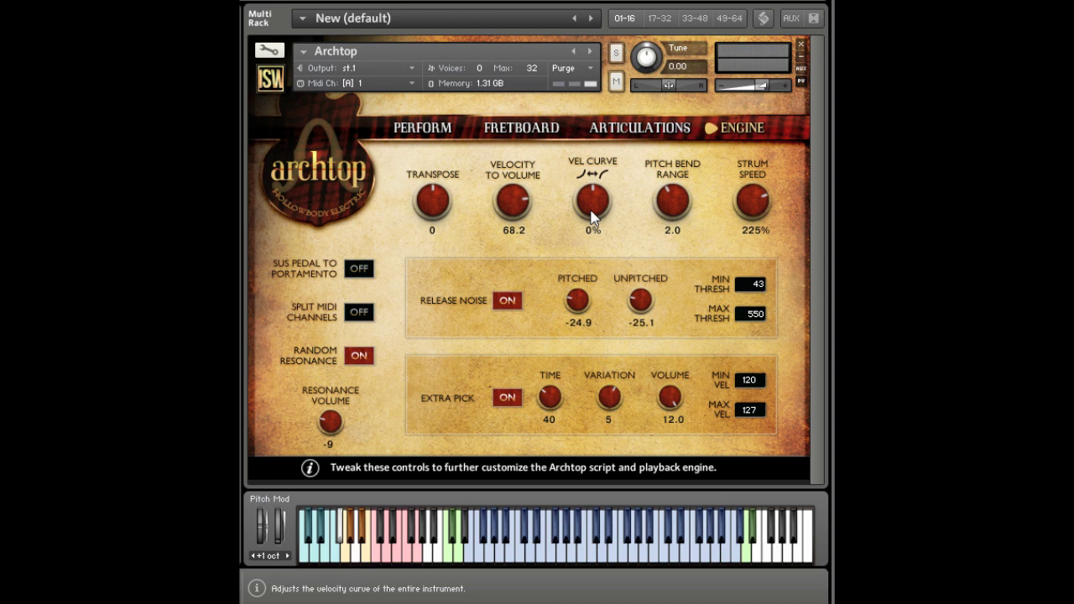
Step: On the Perform page, switch Porta off and the Stereo pickup switch on
left_click(422, 128)
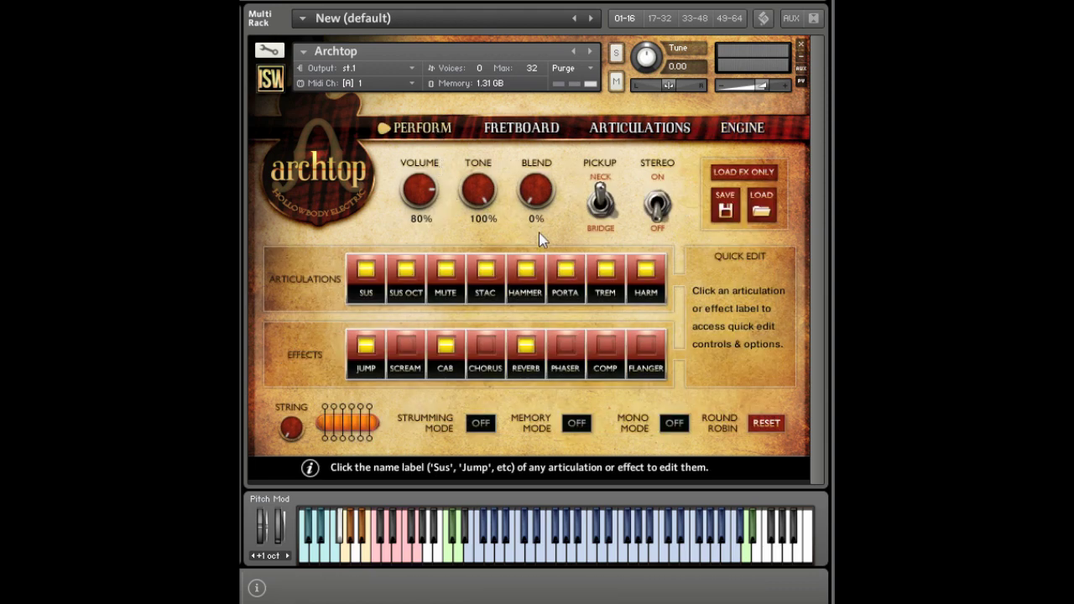
left_click(566, 273)
left_click(653, 204)
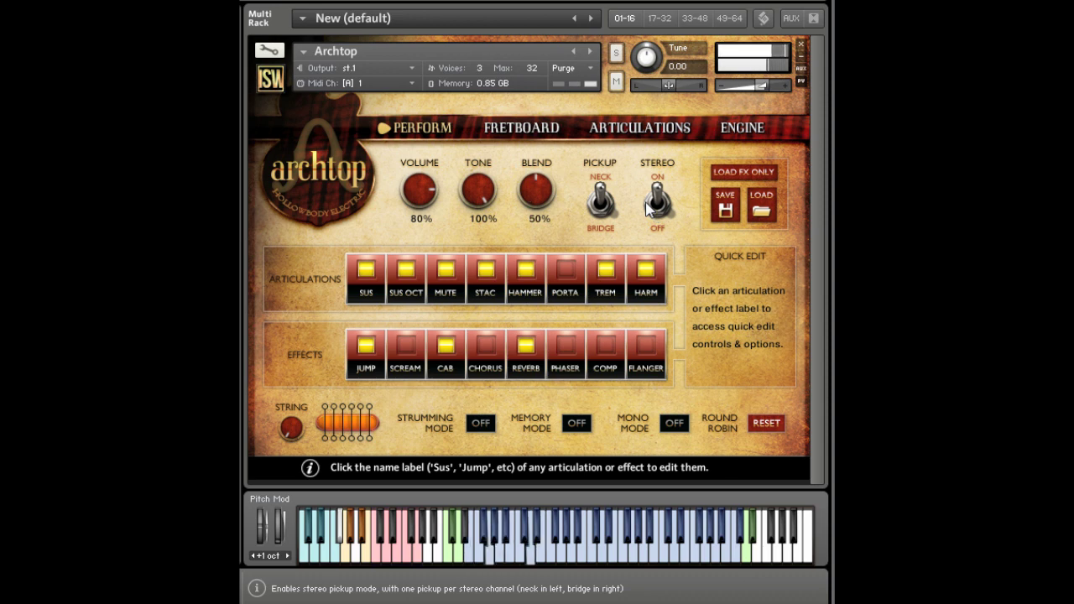